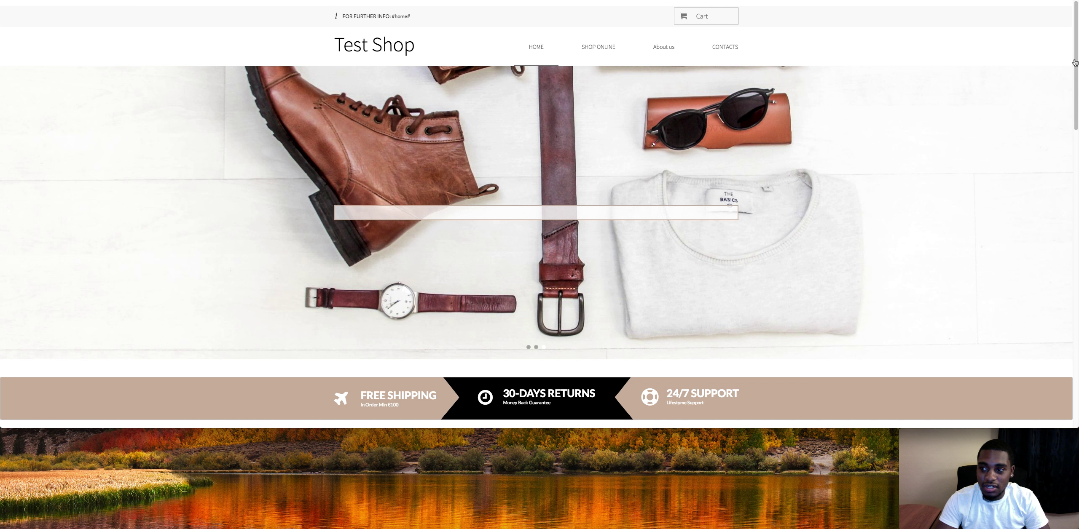
Browse the demo site's shop, About us and Contacts pages, then return to its home page
drag(1076, 41, 969, 46)
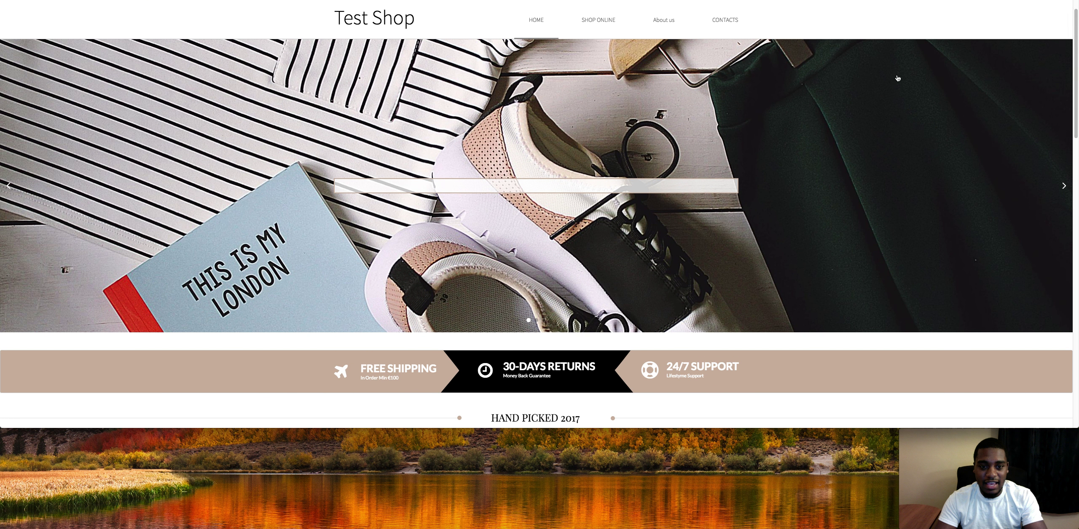
click(619, 21)
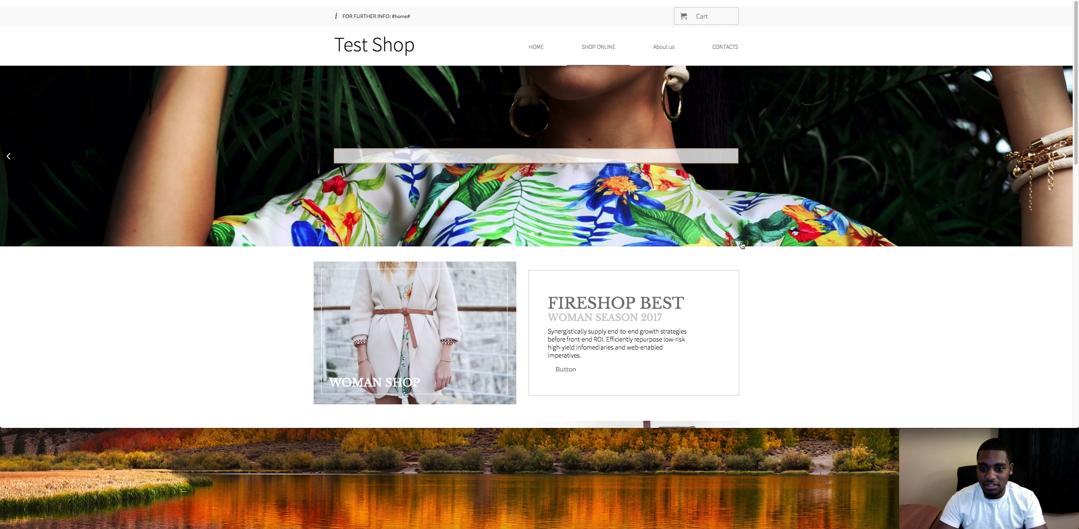
scroll(1050, 65, down, 6)
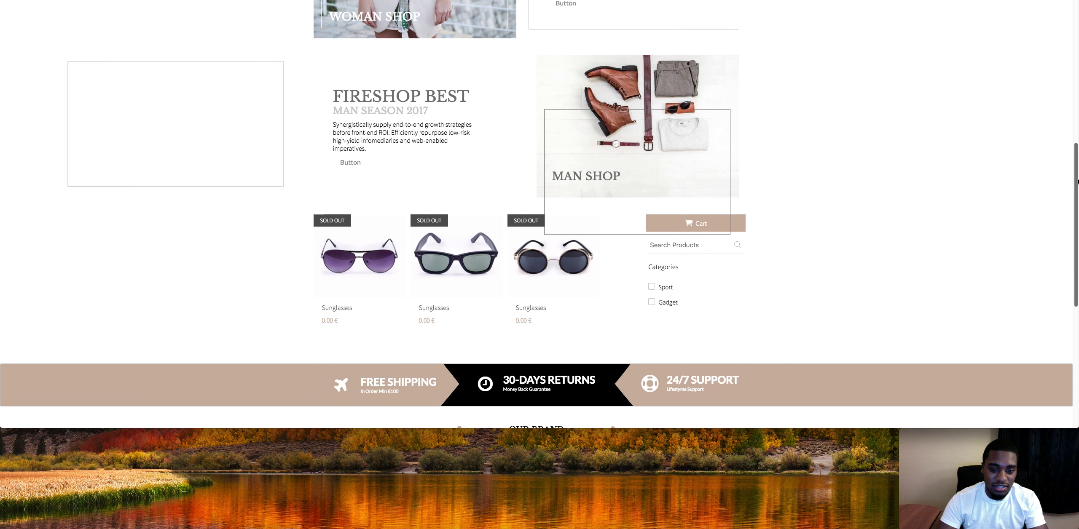
scroll(745, 39, up, 6)
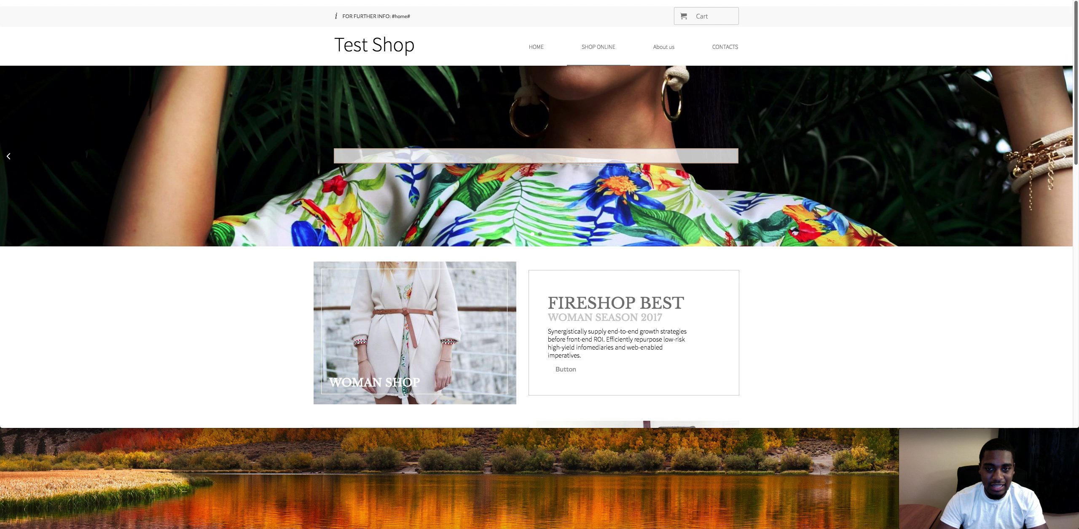
click(670, 46)
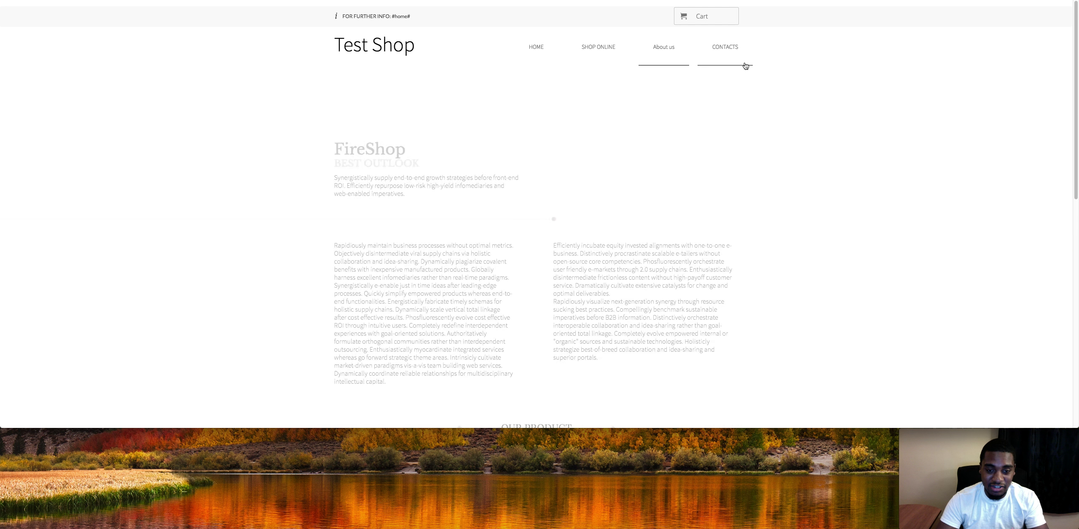
click(728, 53)
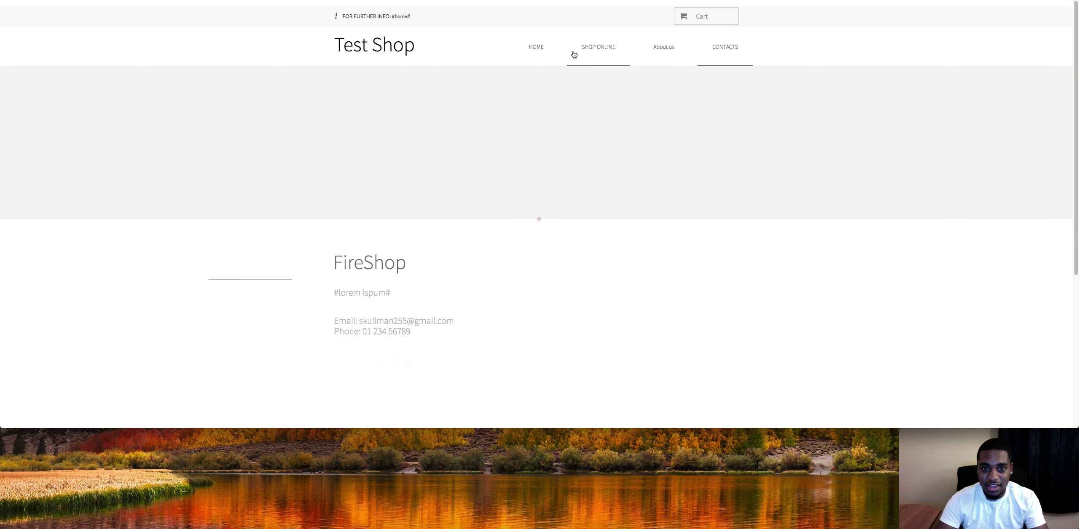
click(541, 55)
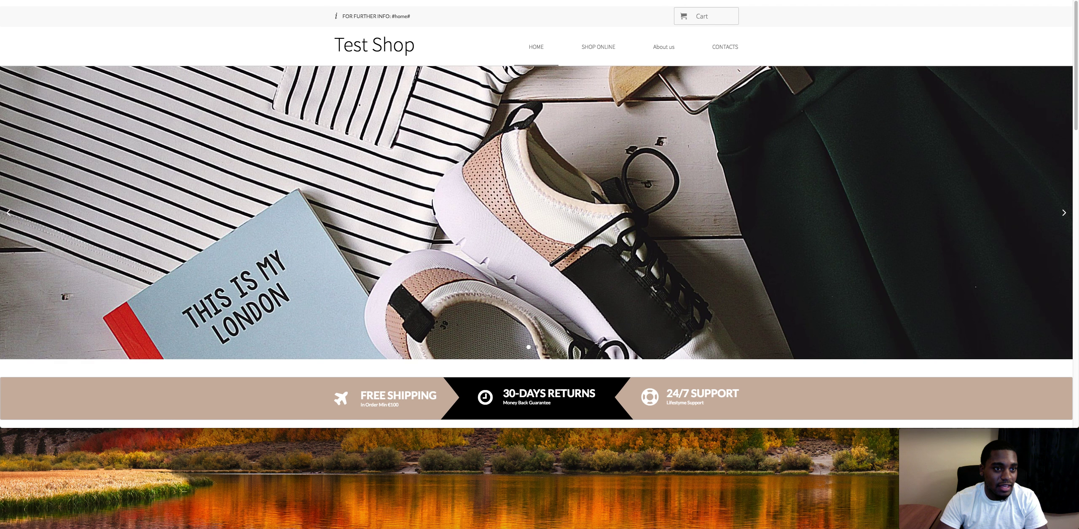
Bring up the John Walker demo site and scroll through its page
click(195, 6)
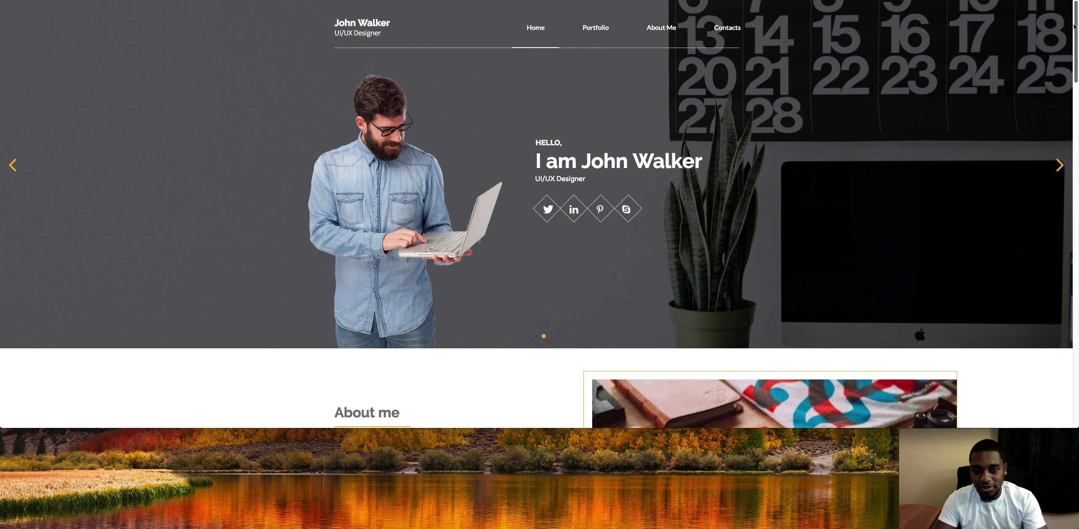
scroll(1073, 26, down, 7)
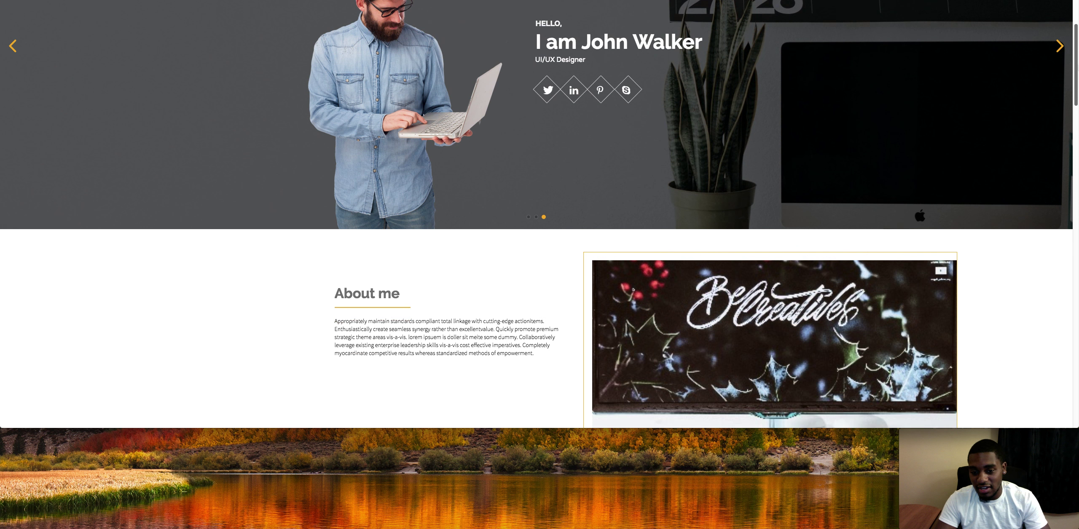
scroll(1076, 113, down, 6)
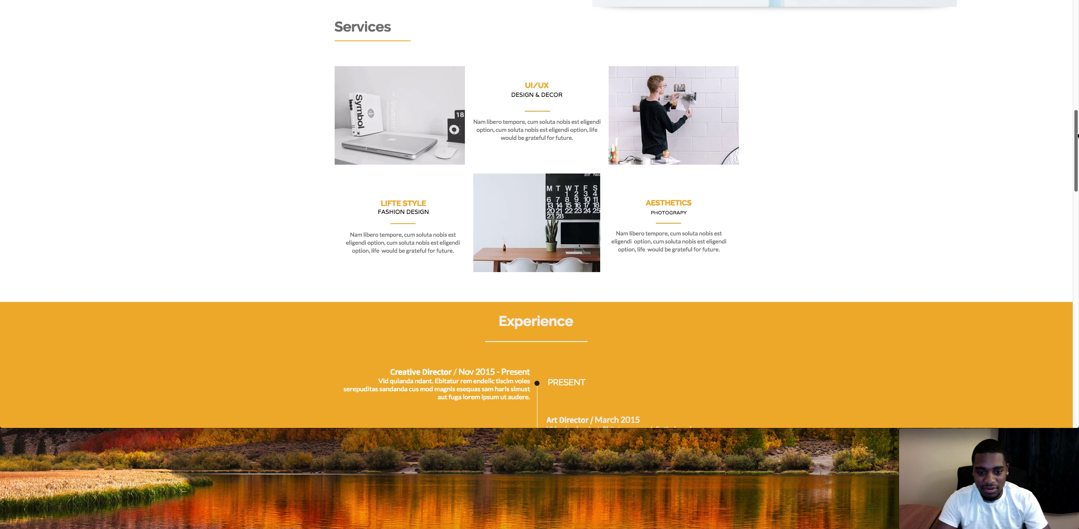
scroll(1077, 135, down, 5)
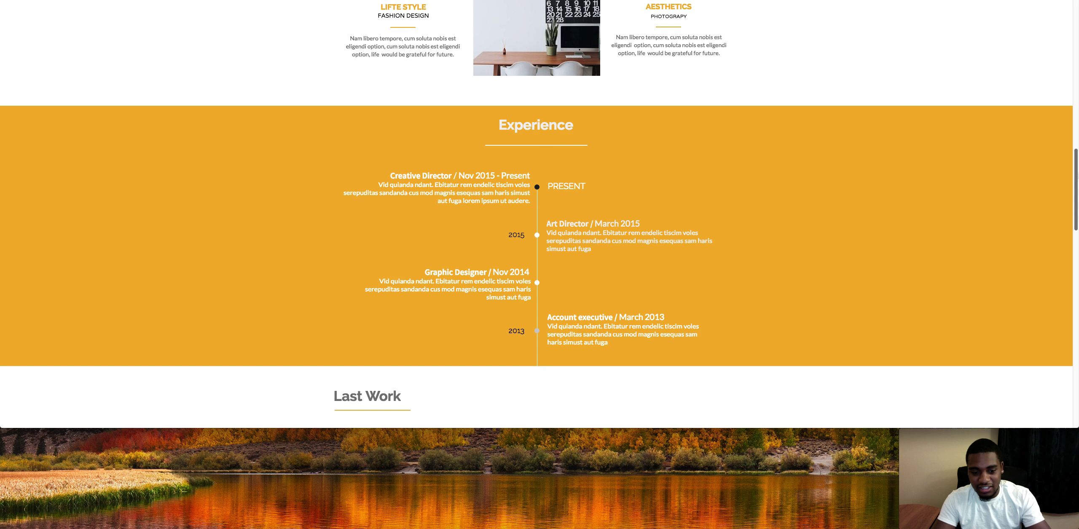
scroll(1076, 211, down, 13)
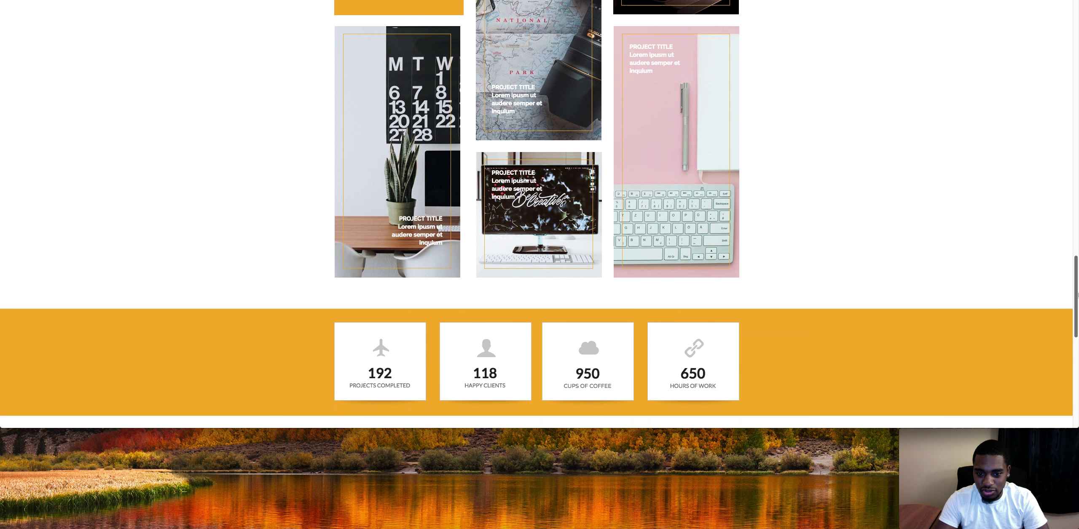
scroll(1078, 295, down, 10)
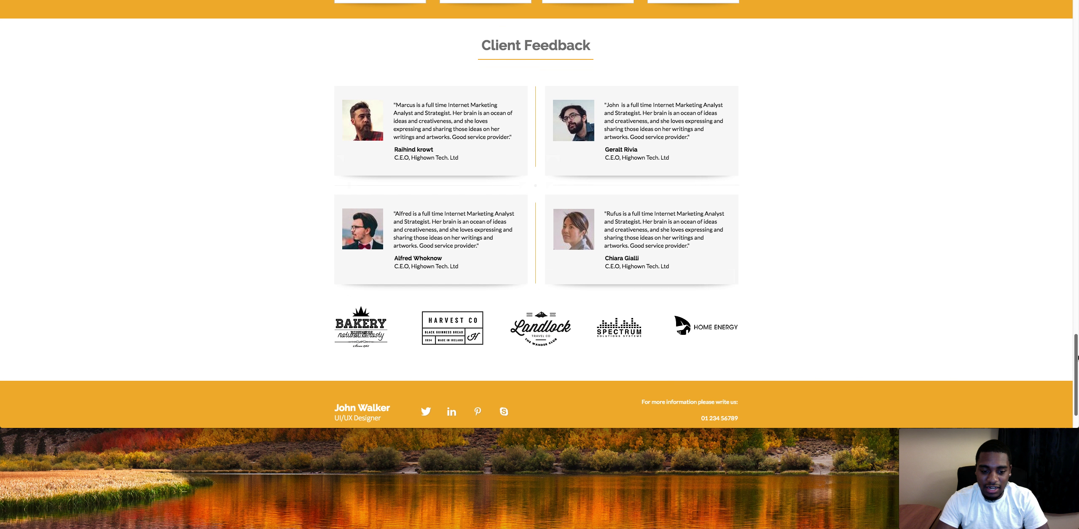
scroll(1076, 357, up, 20)
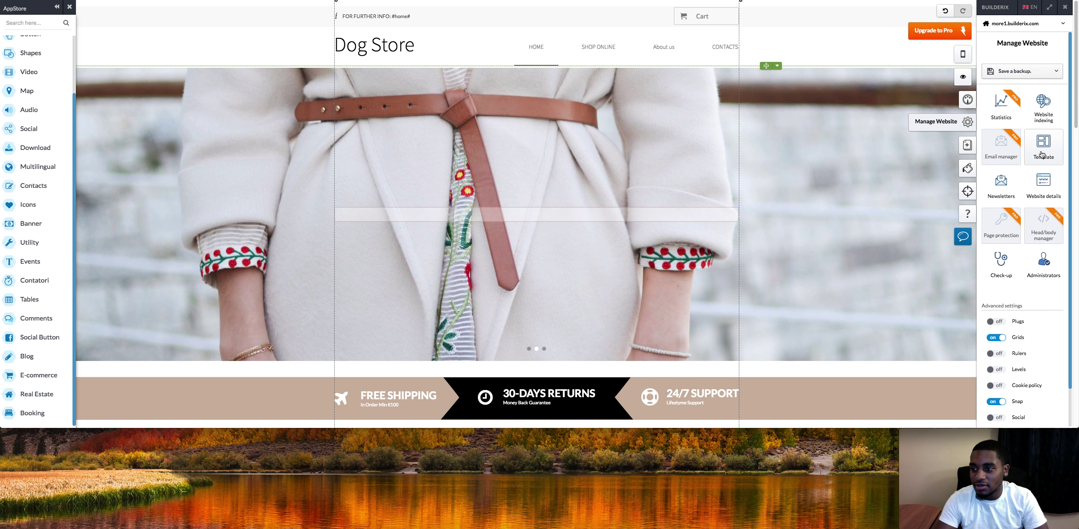
Replace the Dog Store site's template with an E-commerce template, accepting the data-loss warning, to get FireShop
click(1041, 155)
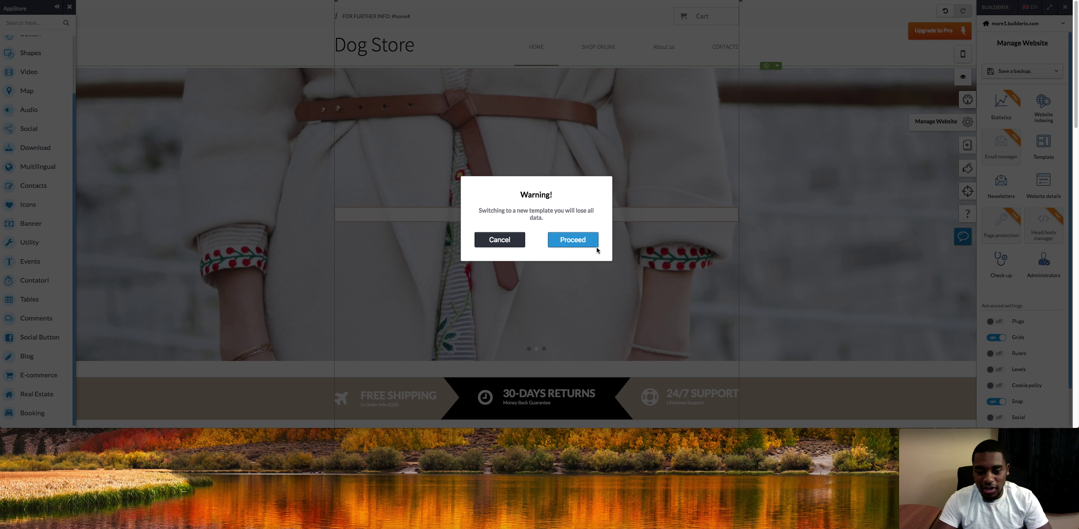
click(592, 242)
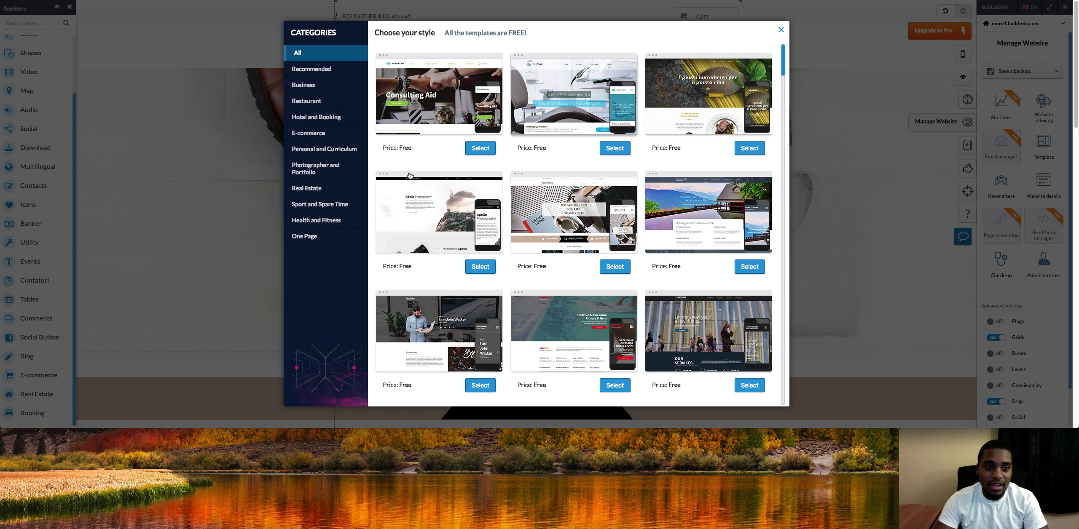
click(328, 134)
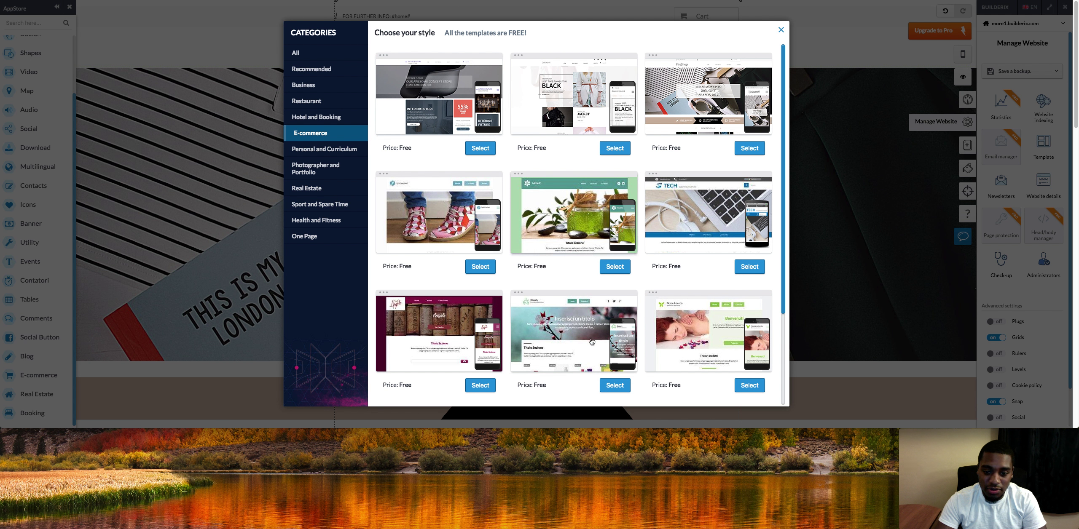
click(748, 149)
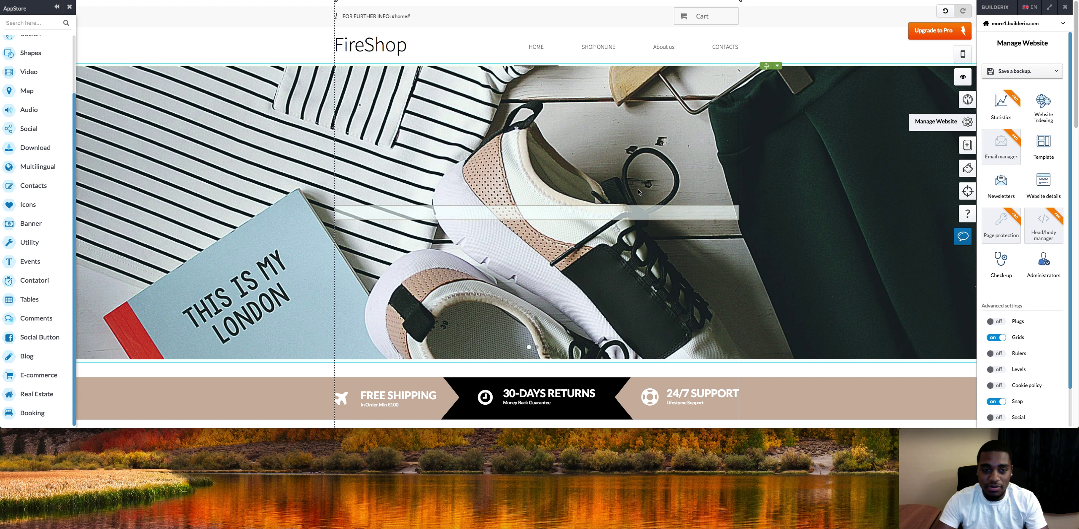
click(371, 50)
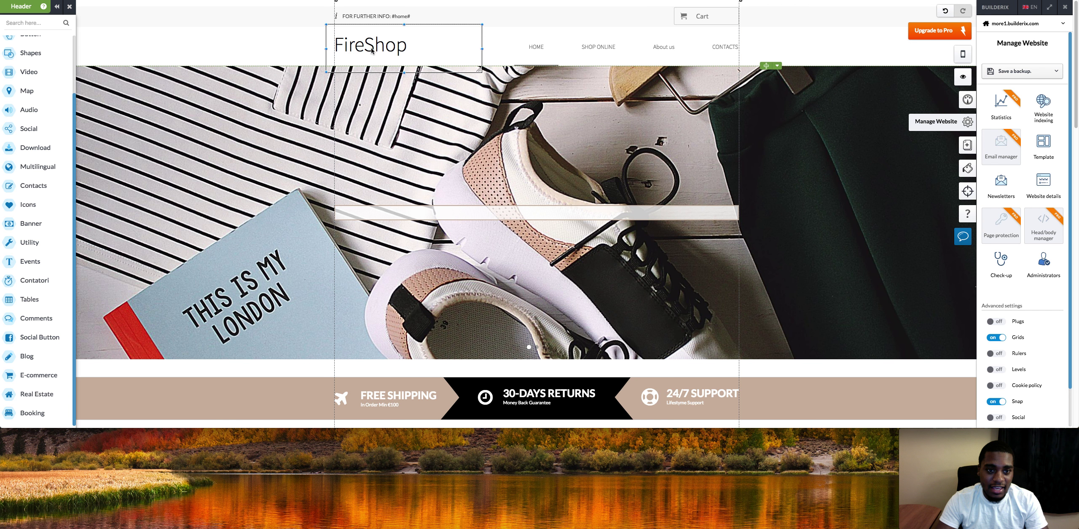
double_click(403, 47)
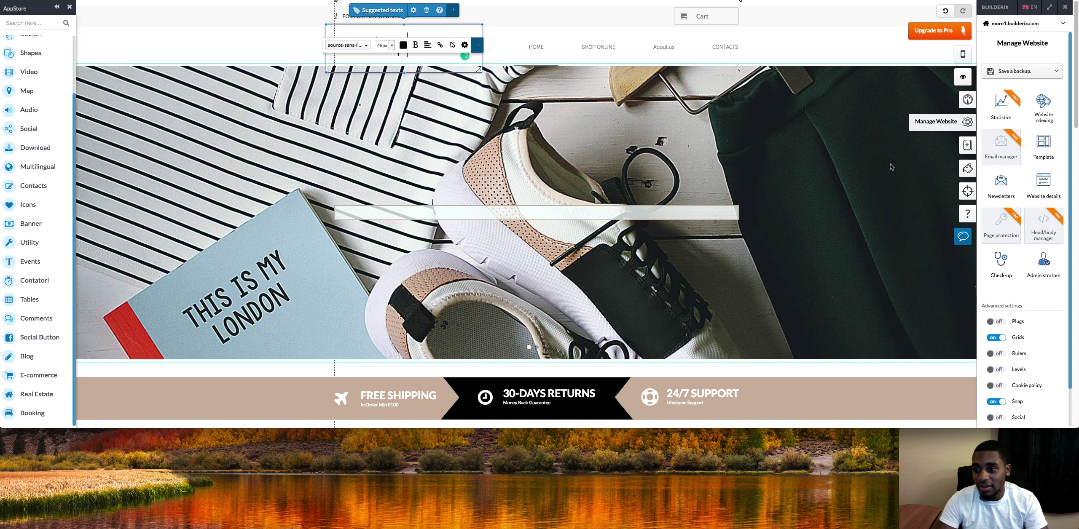
click(963, 77)
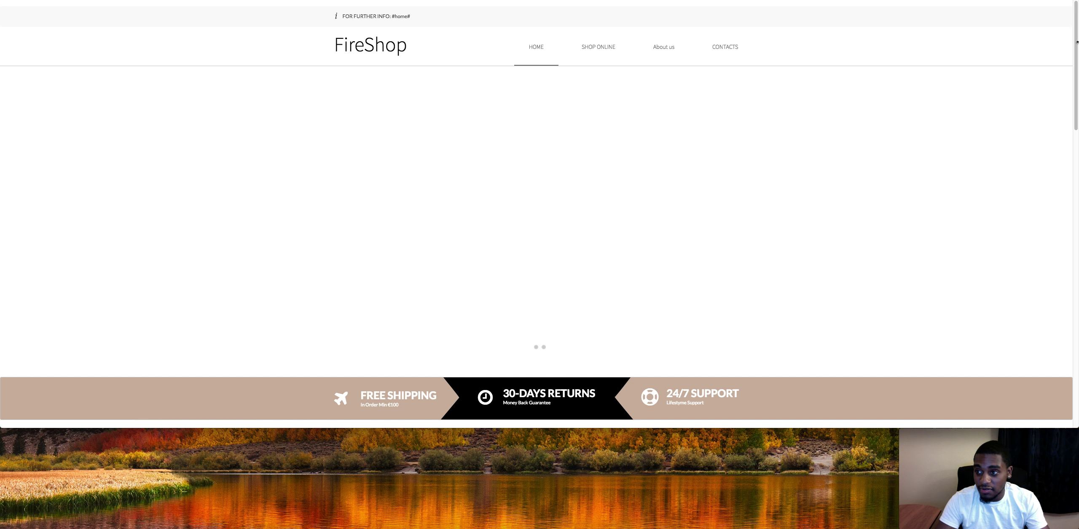
drag(1076, 39, 1076, 215)
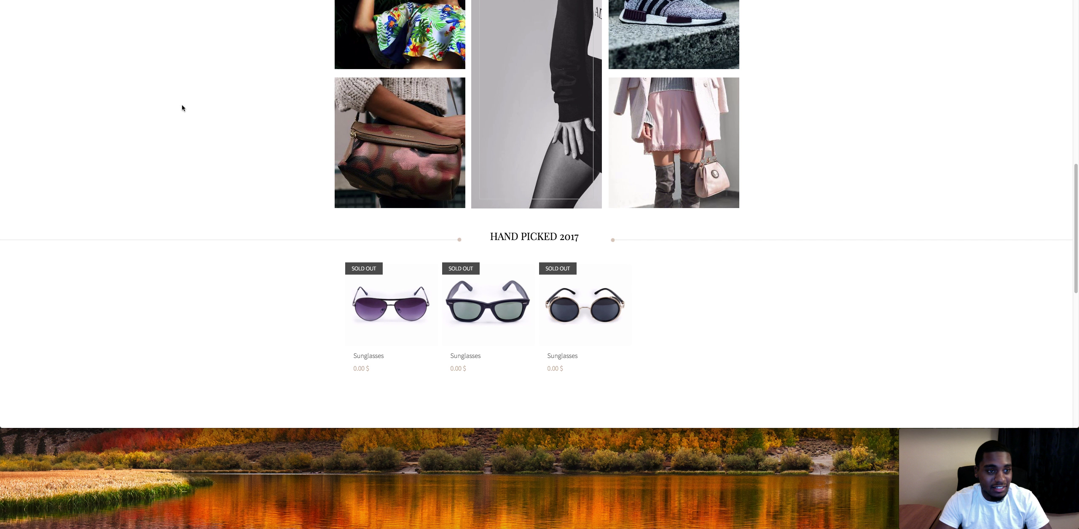
click(86, 1)
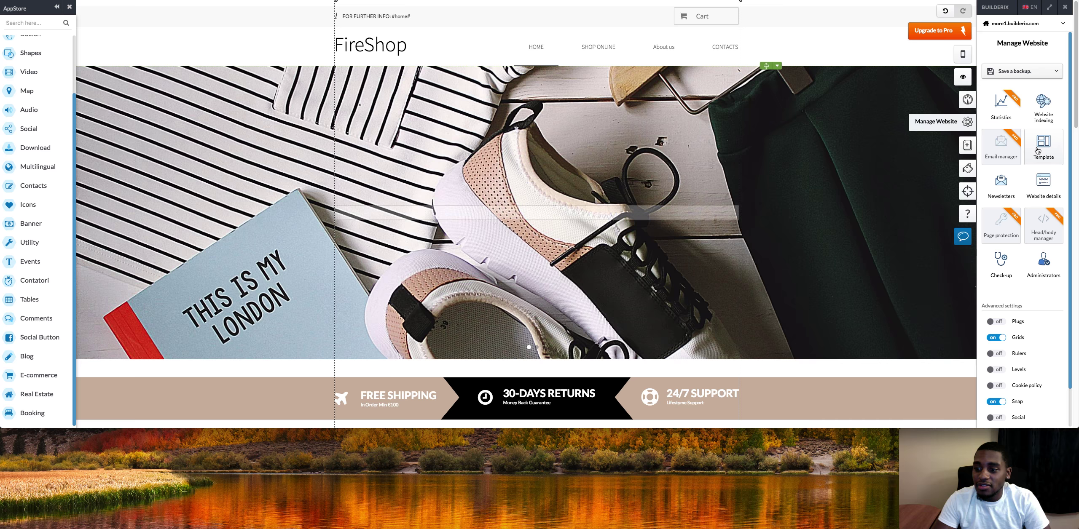
Browse the One Page, Health and Fitness and Sport categories, then apply an E-commerce template, producing Modello
click(1038, 150)
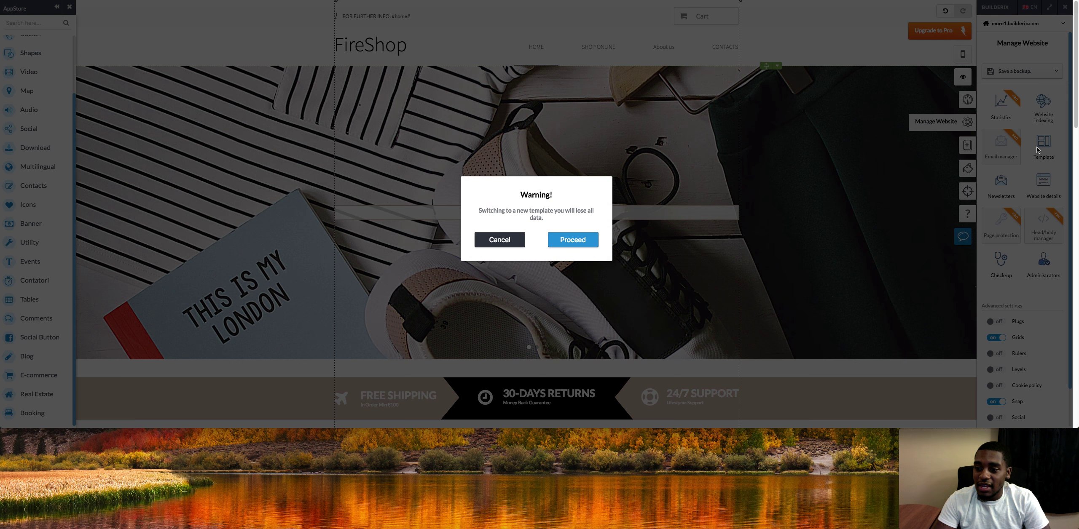
click(573, 239)
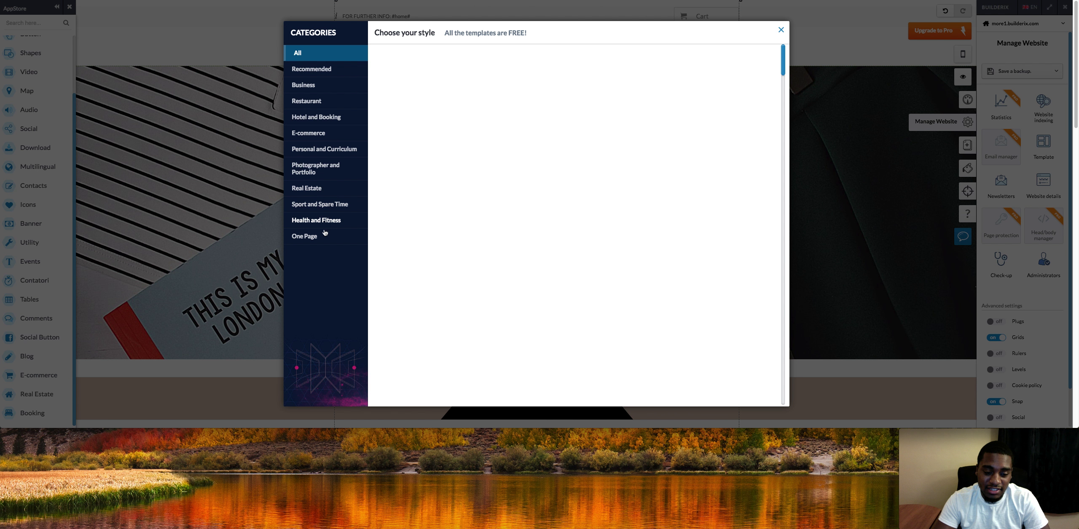
click(320, 237)
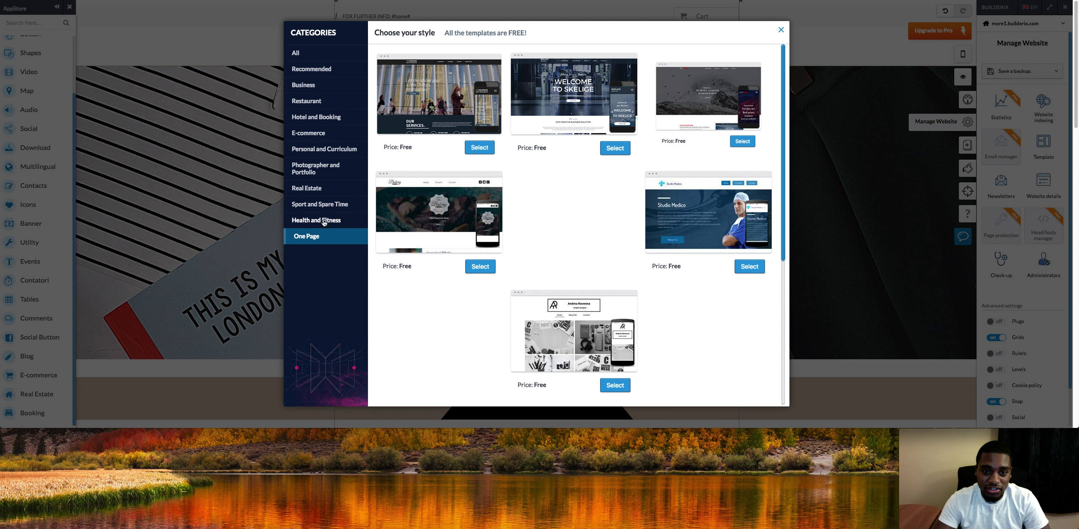
click(327, 225)
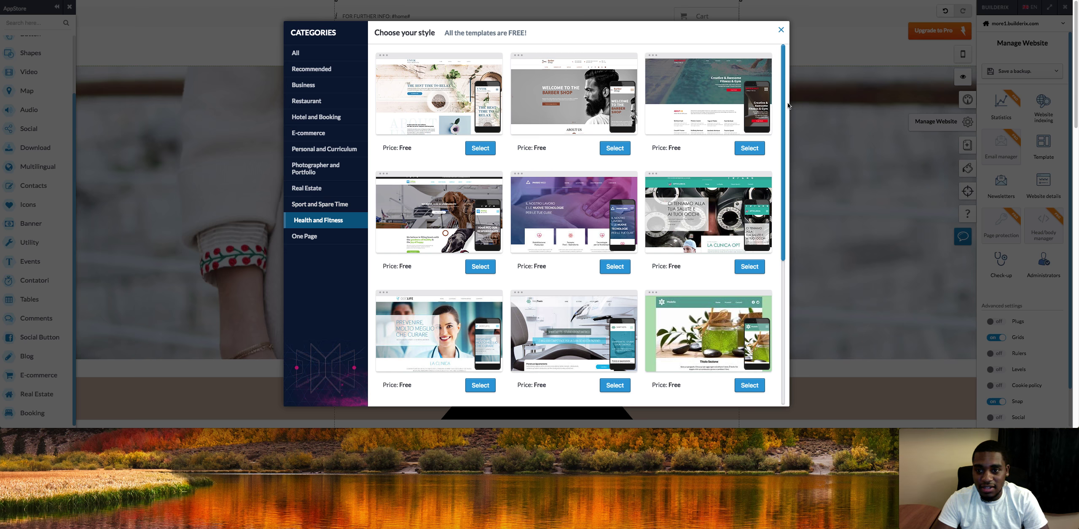
drag(783, 100, 808, 220)
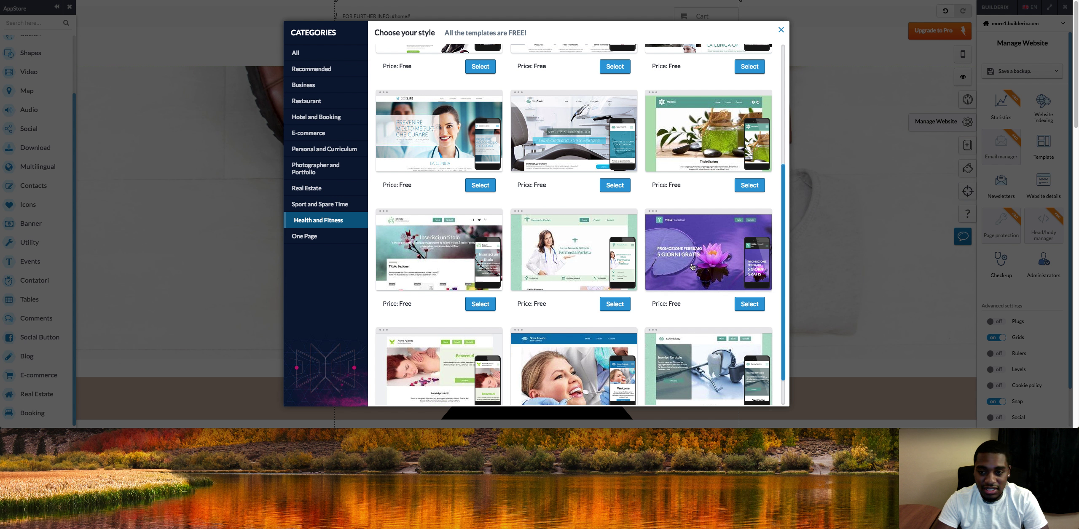
click(782, 125)
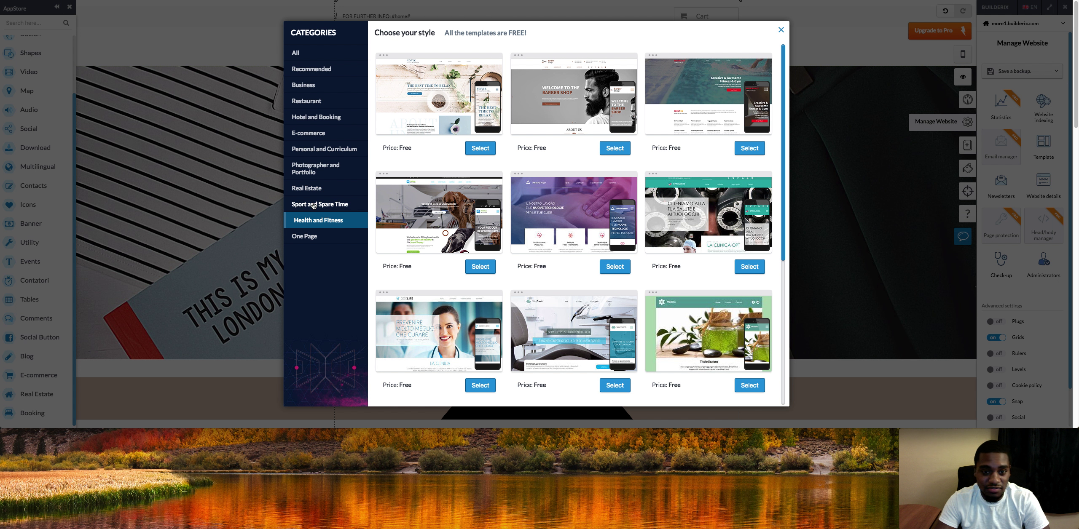
click(314, 203)
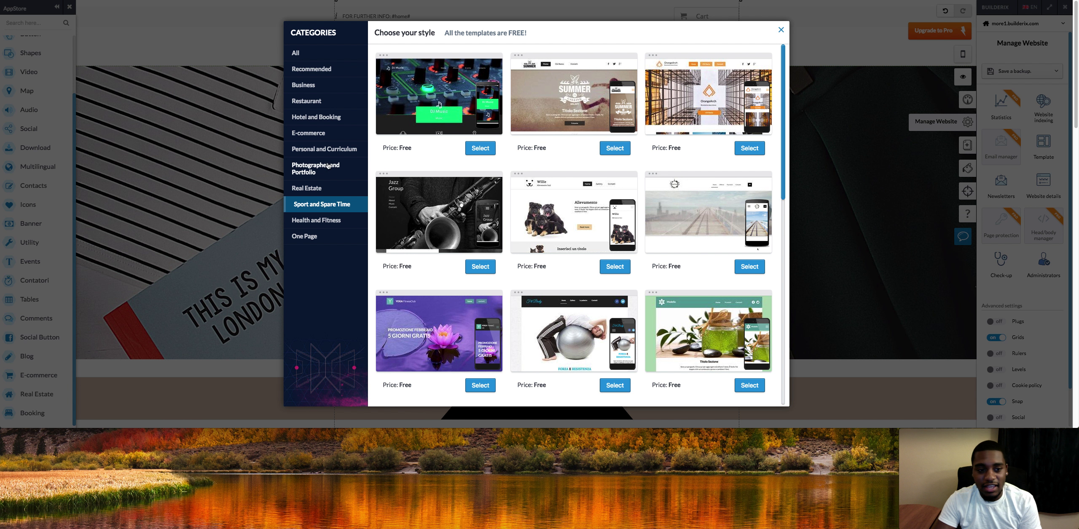
click(310, 134)
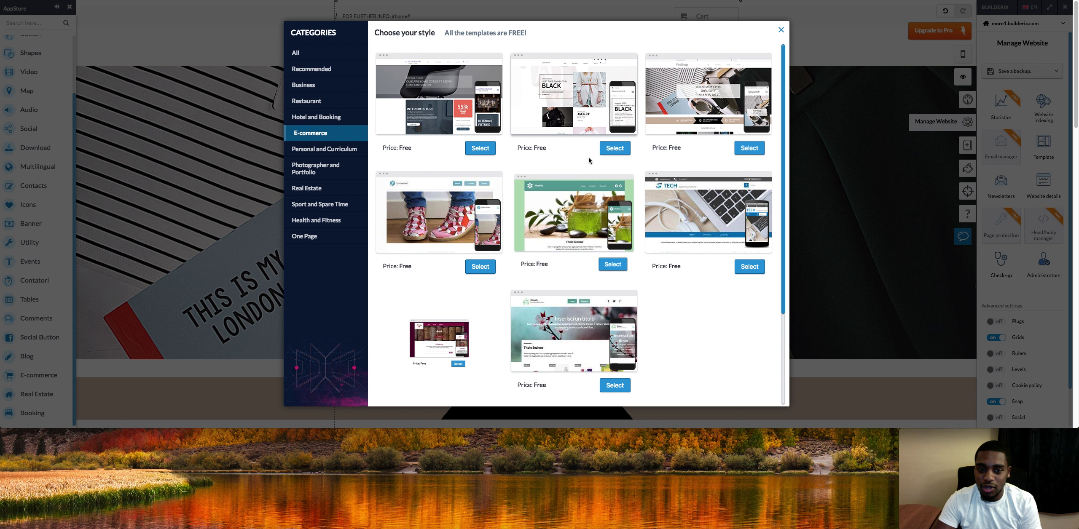
click(608, 149)
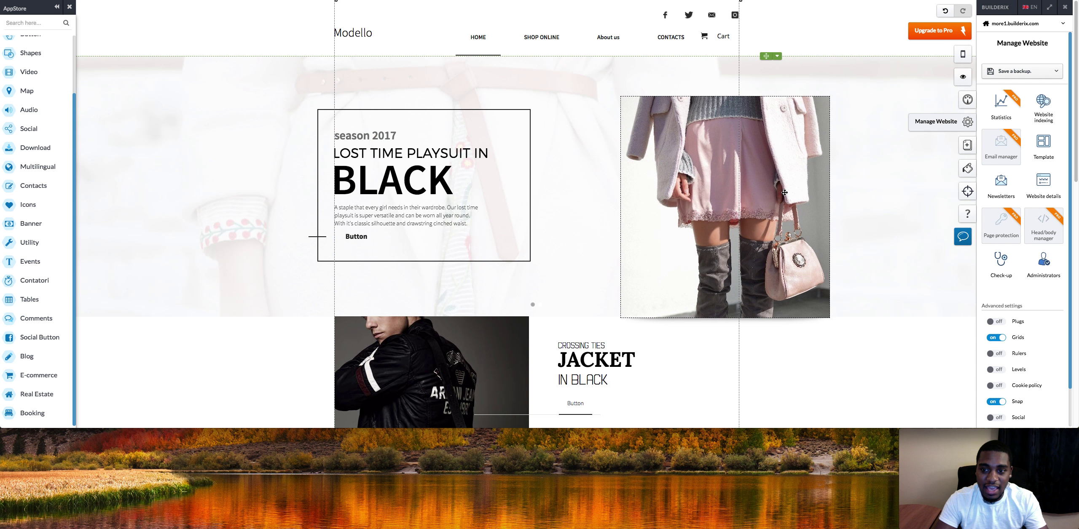
Reposition the hero photo beside the season 2017 text, keeping it within the safe area
drag(783, 193, 858, 179)
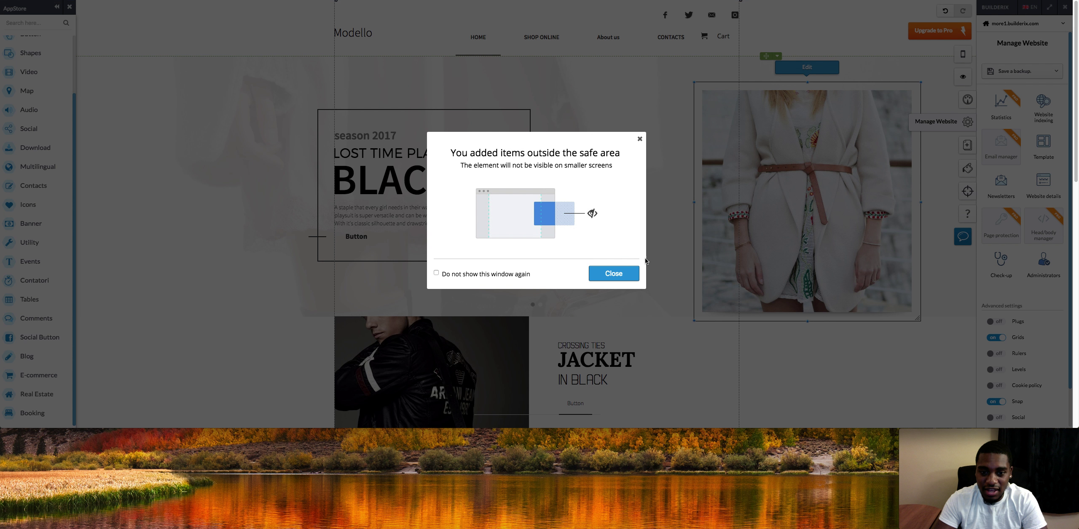
click(614, 274)
drag(820, 229, 646, 221)
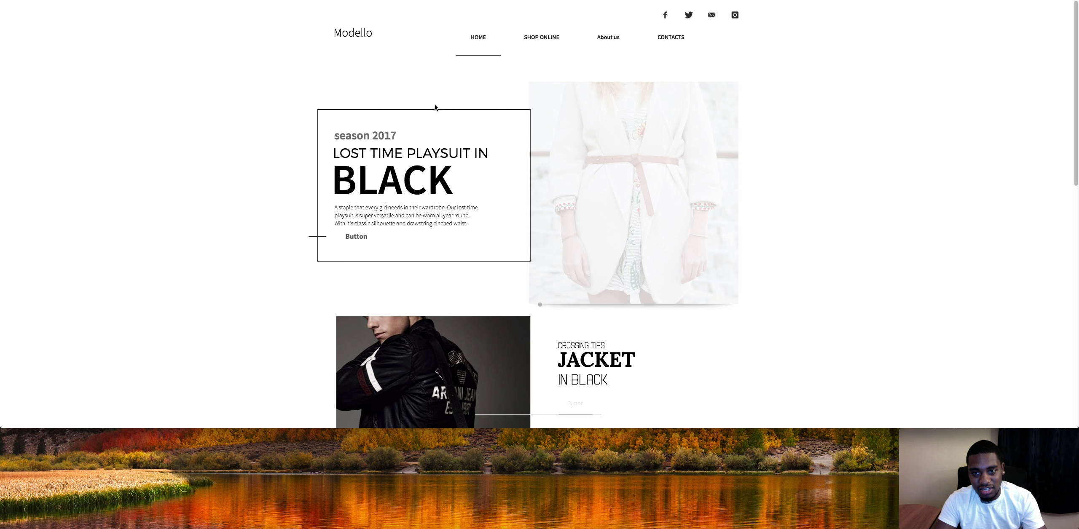
Scroll through the home page in preview, then return to editing
scroll(1068, 193, down, 6)
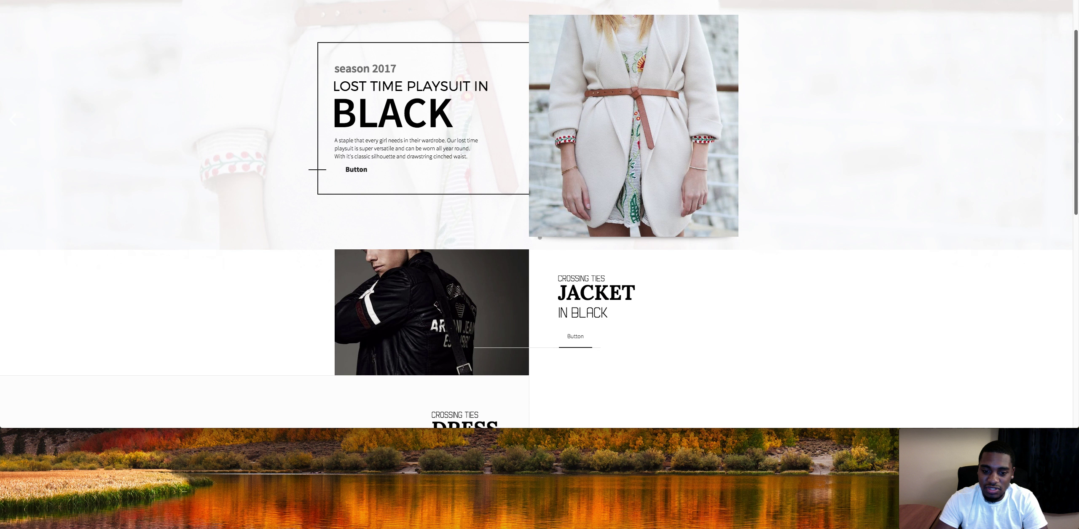
scroll(1067, 202, down, 5)
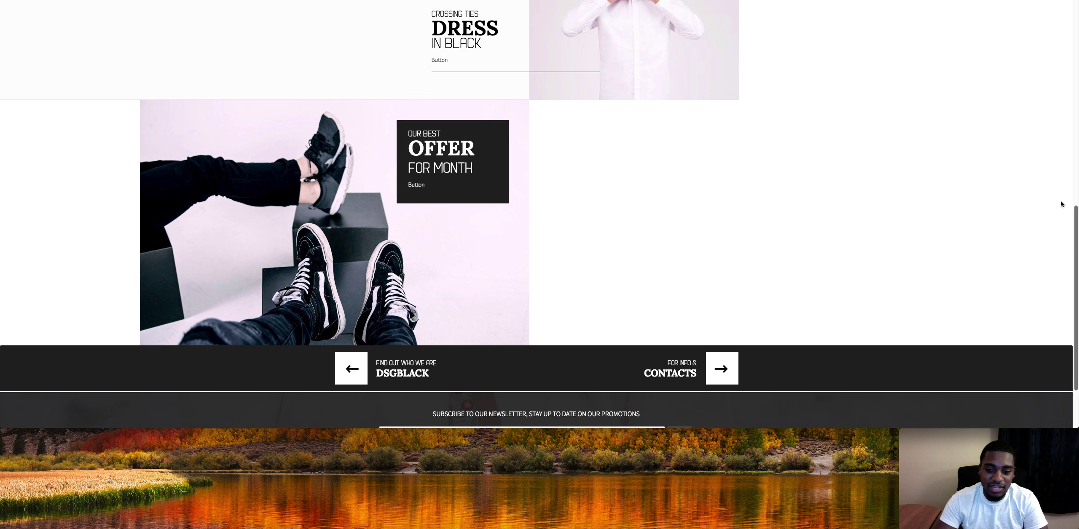
scroll(1062, 202, up, 5)
scroll(1045, 84, up, 6)
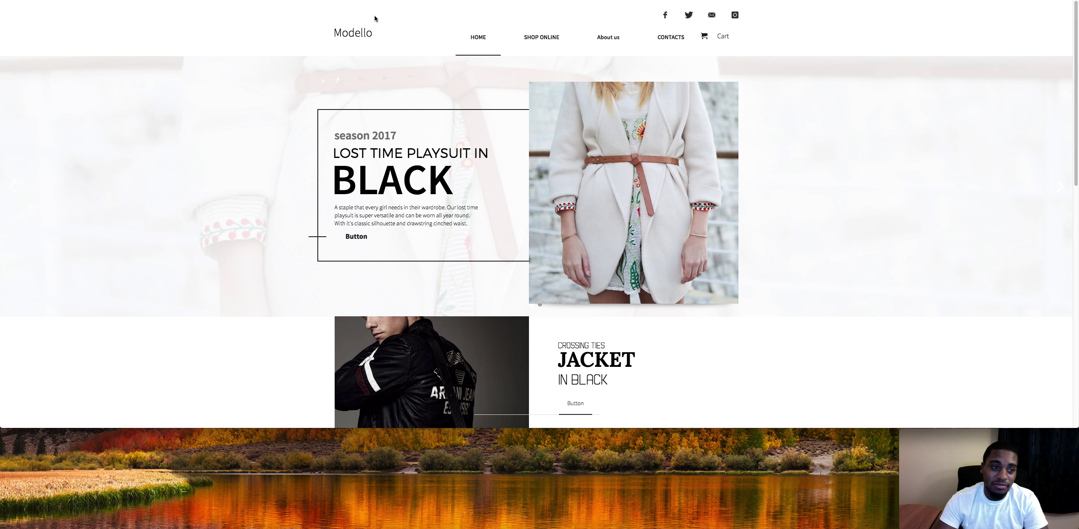
key(Escape)
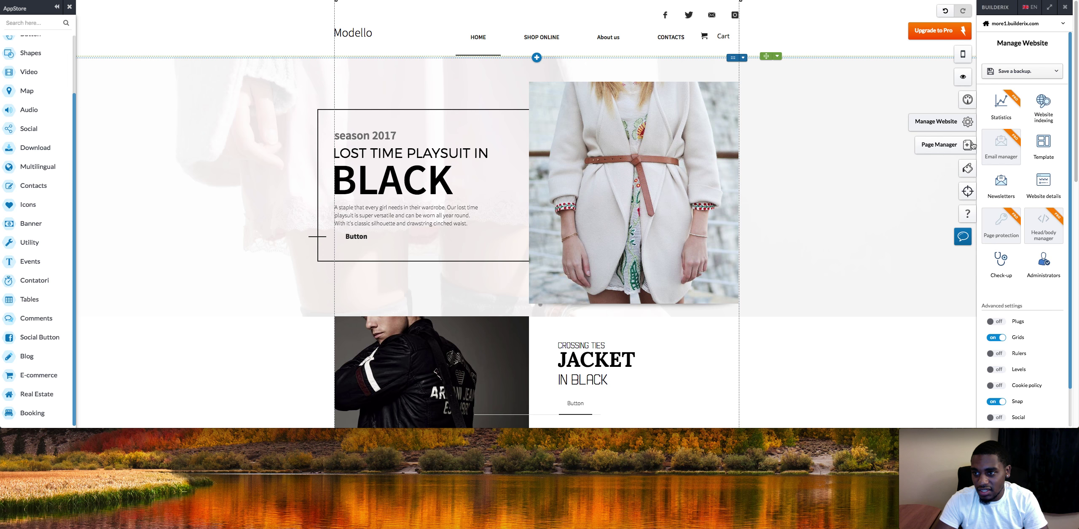
Open the E-commerce panel from the site dashboard and advance the Initial Configuration wizard to shop info
click(968, 100)
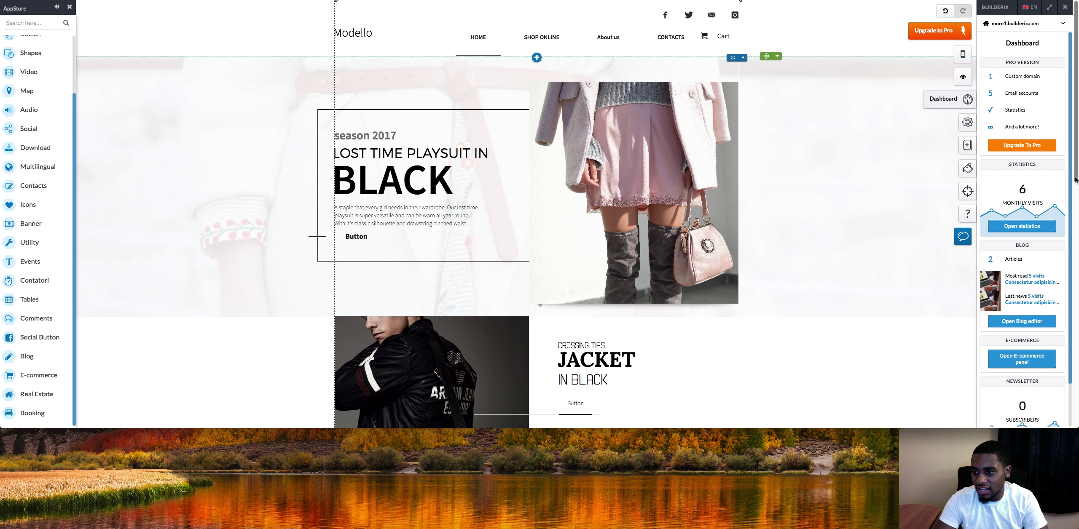
scroll(1075, 192, down, 2)
drag(1068, 187, 1069, 237)
click(1026, 316)
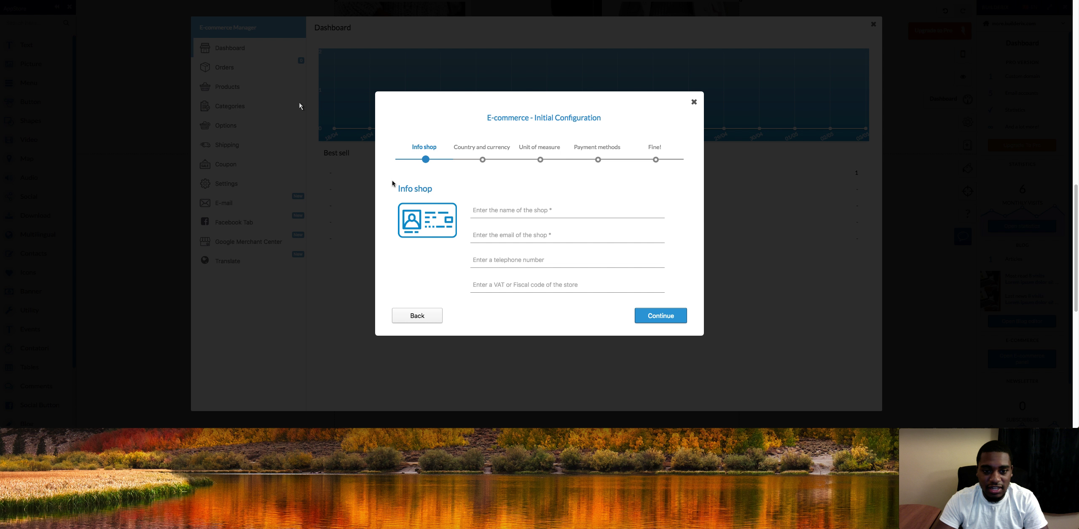
click(417, 315)
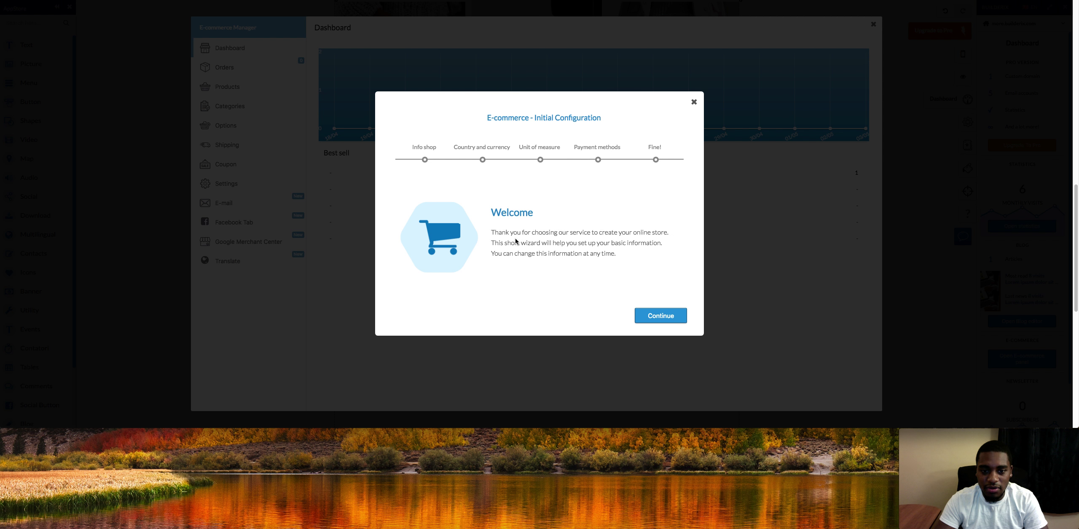
click(669, 321)
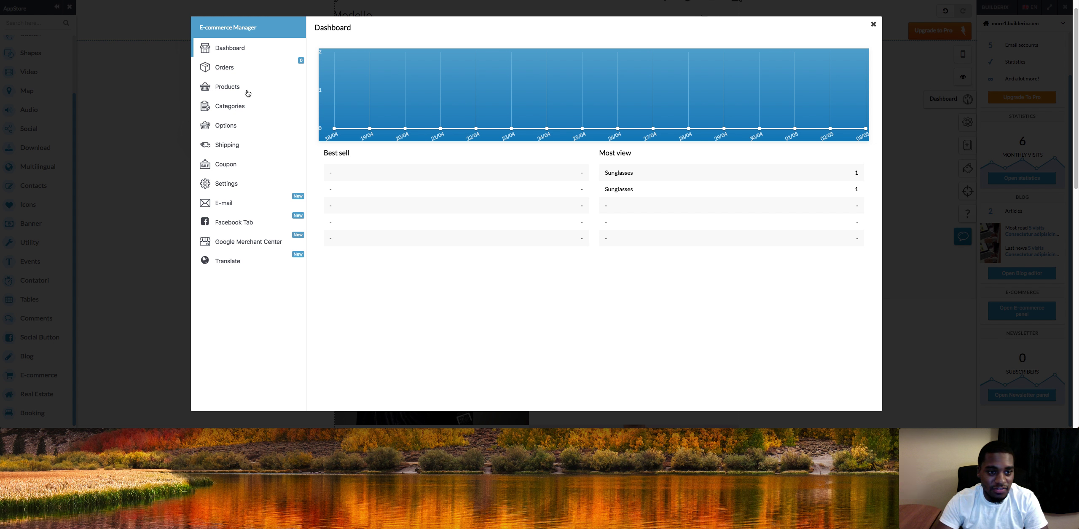
Check the shop settings and the PayPal and Cash on delivery payment methods, then close the manager
click(253, 183)
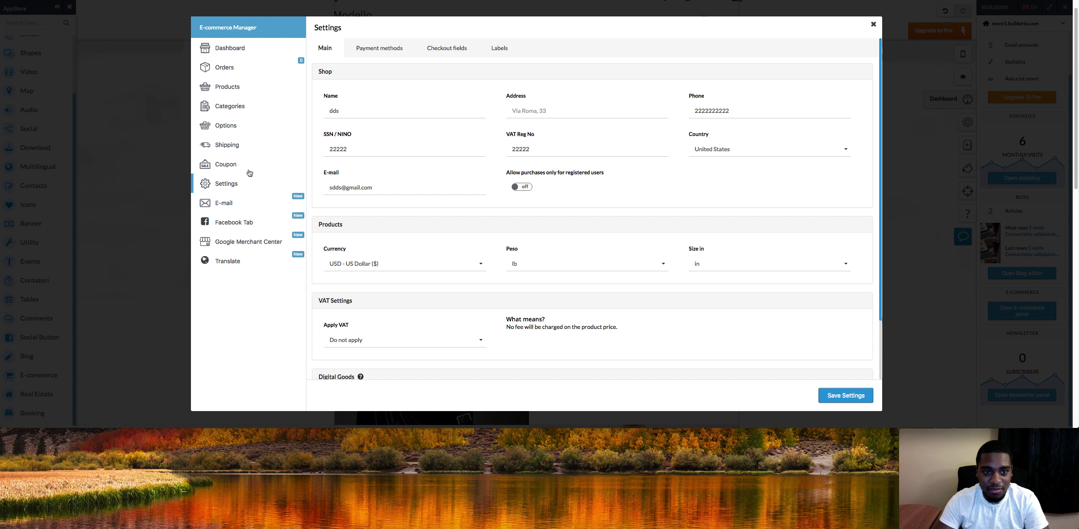
click(380, 52)
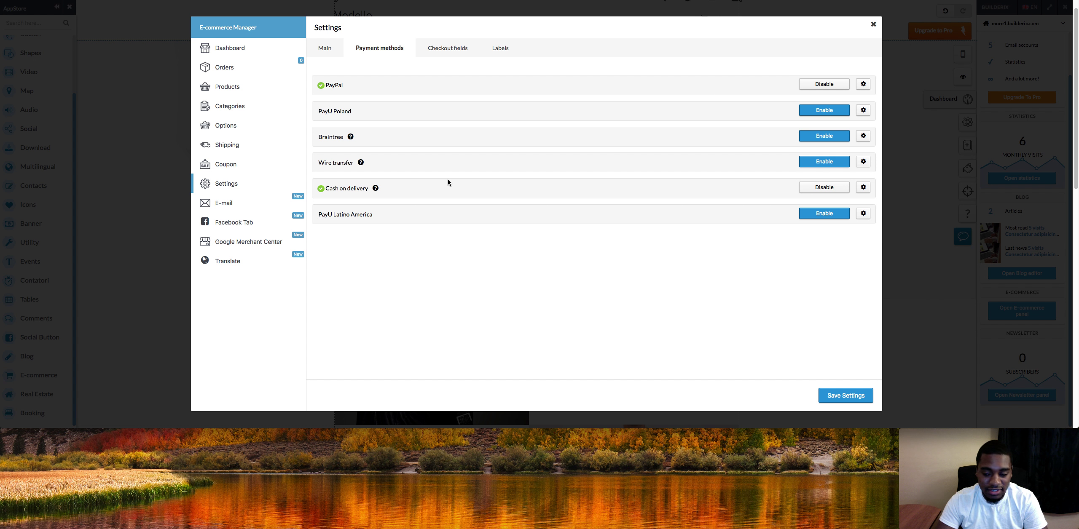
click(873, 25)
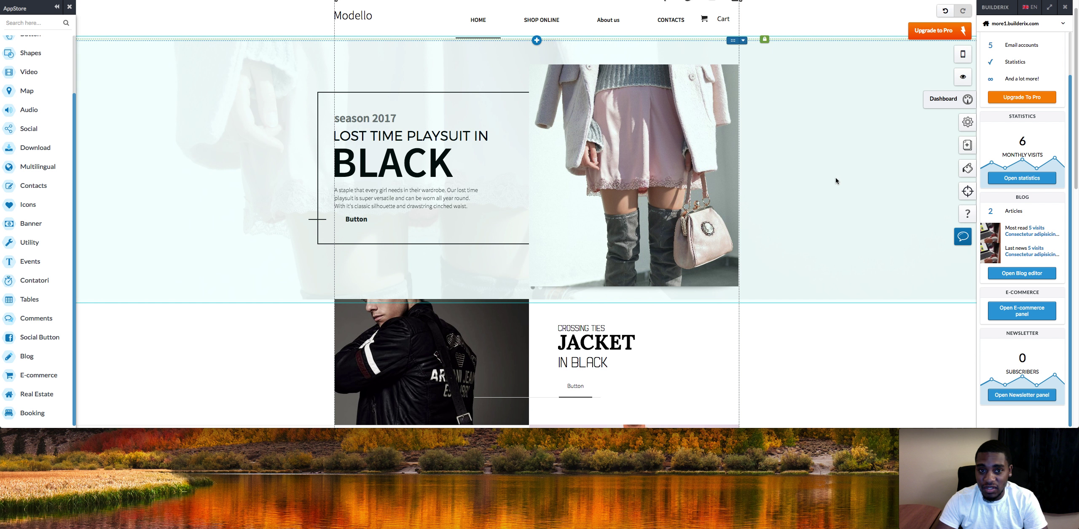